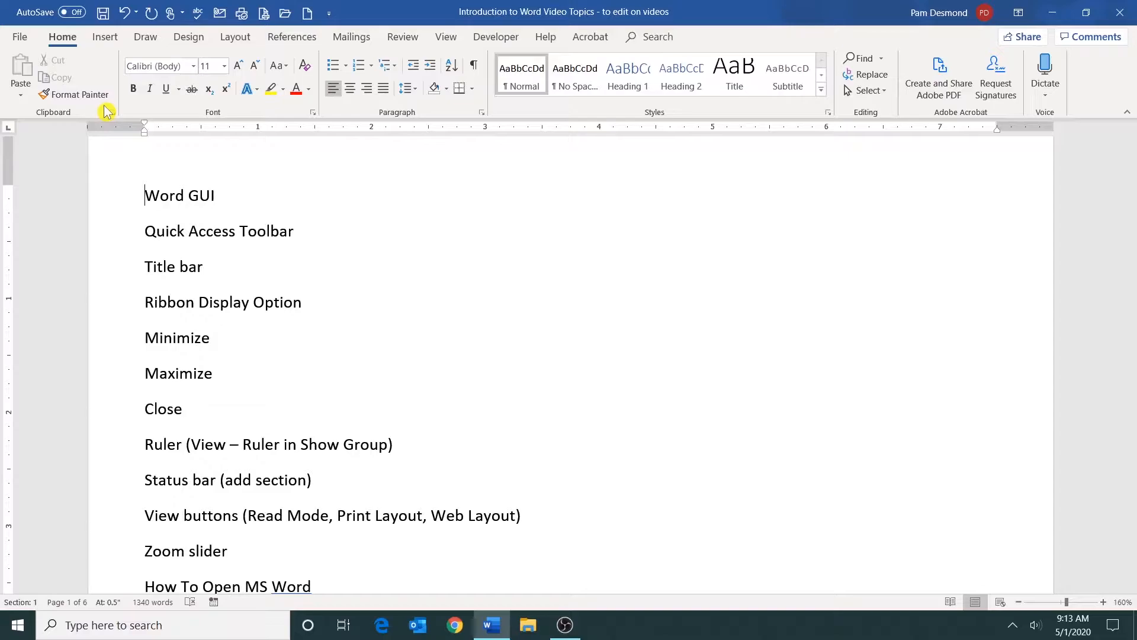
- Format the "Word GUI" line as a heading: bold, underlined, orange, with the font size increased to 16
click(119, 203)
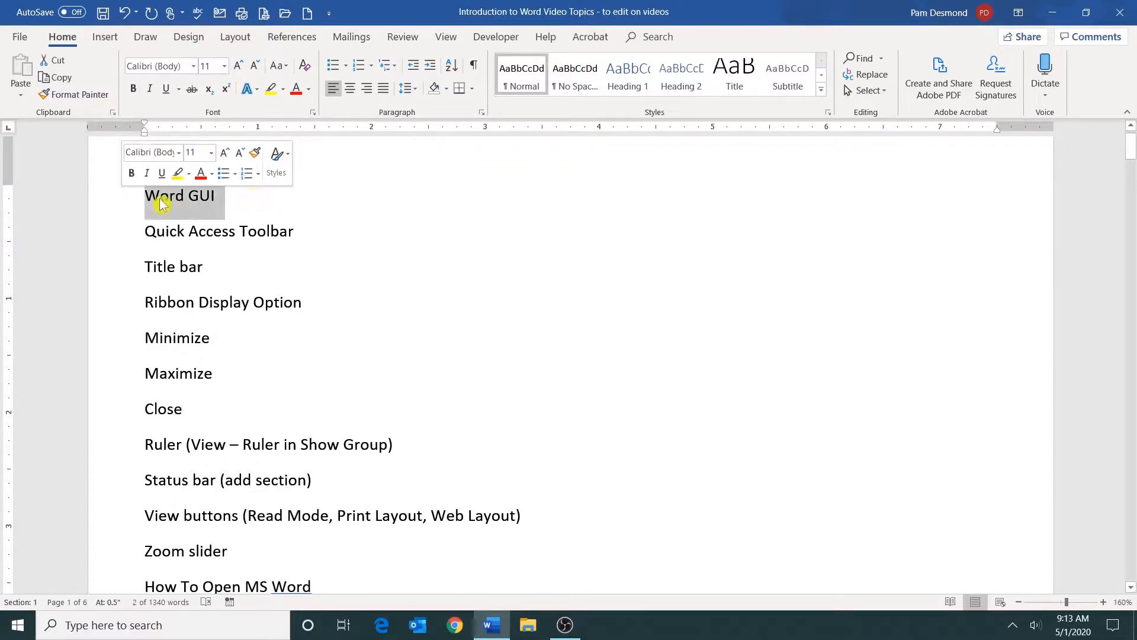
click(134, 88)
click(309, 88)
click(356, 148)
click(239, 66)
click(238, 66)
click(239, 66)
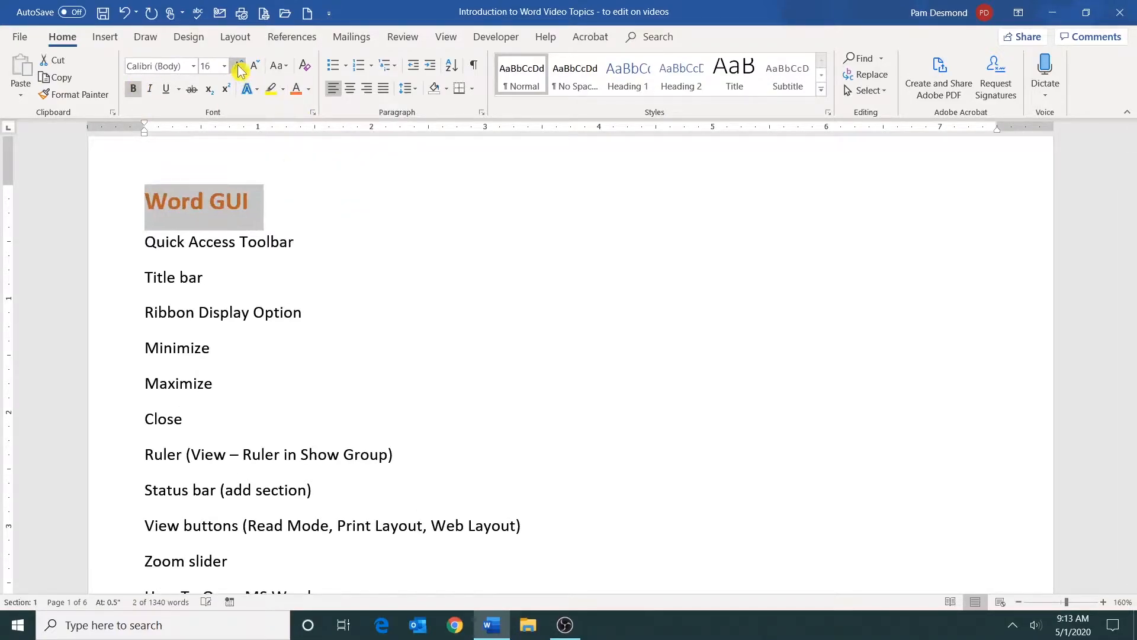
click(166, 88)
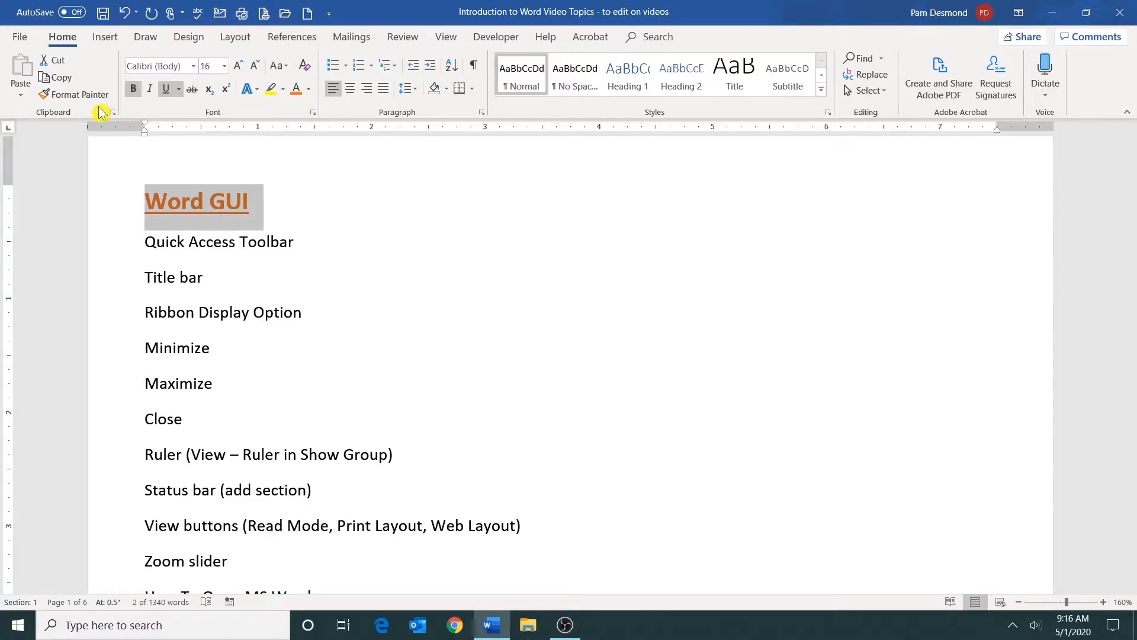
- Copy the "Word GUI" formatting with Format Painter kept active onto "How To Open MS Word", "Create A Document" and "Word Wrap"
click(77, 94)
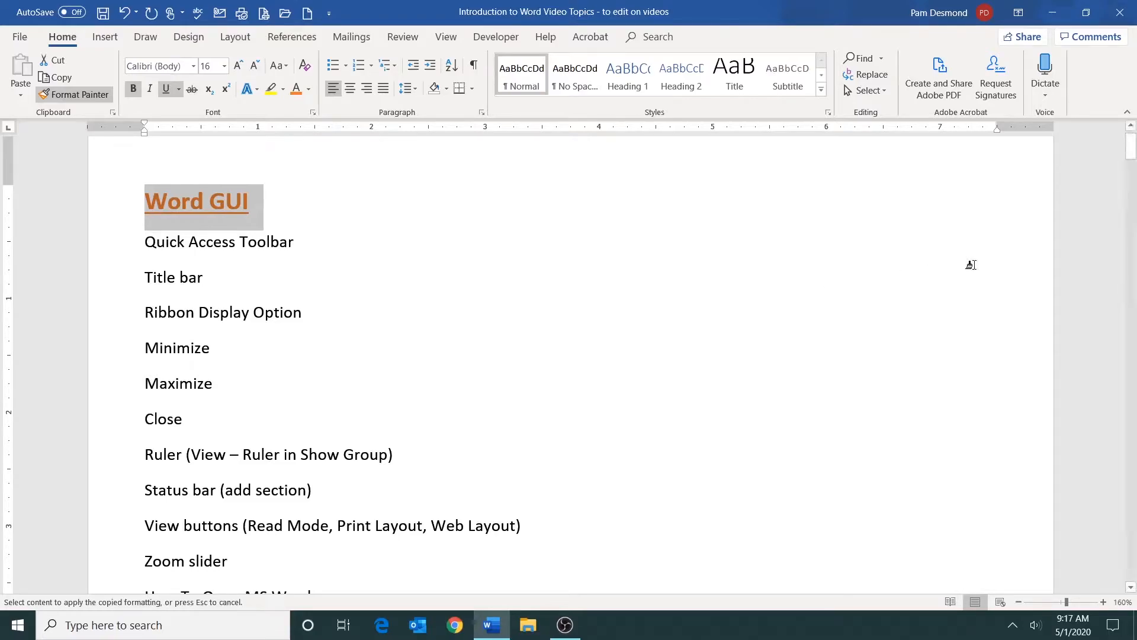
click(1132, 153)
drag(1132, 153, 1132, 178)
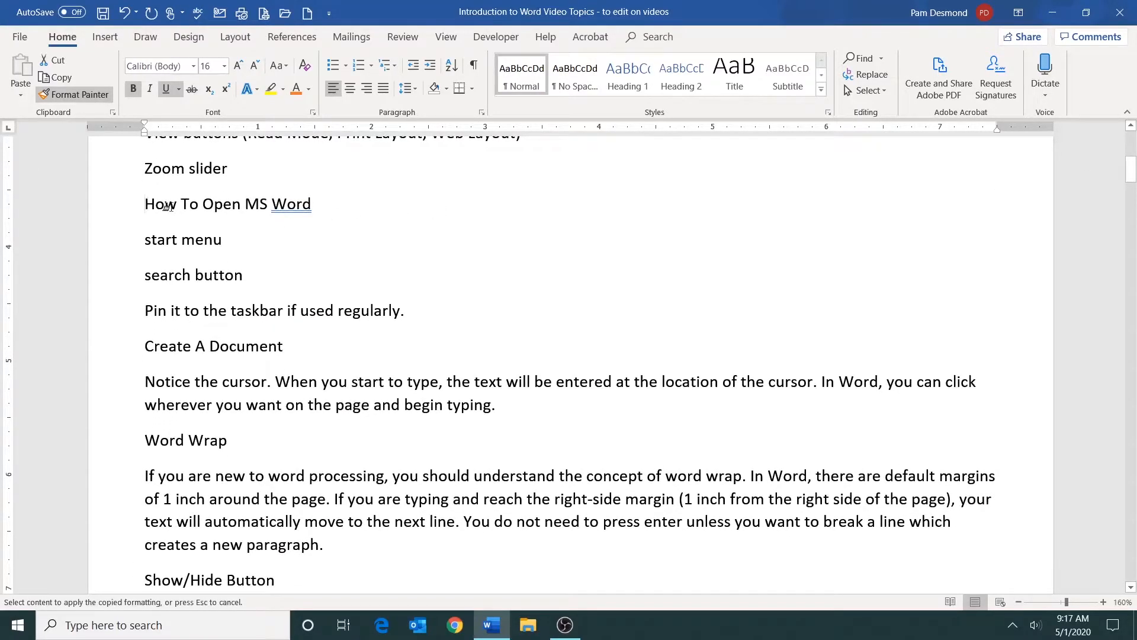
click(146, 205)
click(145, 357)
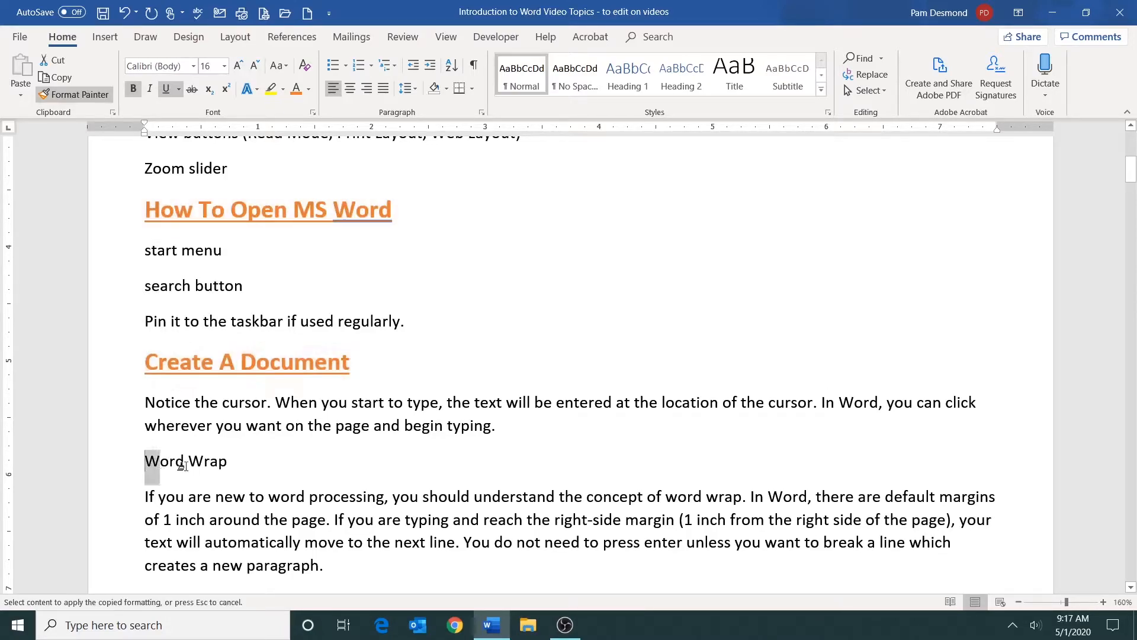
click(146, 462)
- Apply the copied heading formatting to "Show/Hide Button", "Paragraph Spacing" and the next topic heading further down the document
drag(1131, 169, 1132, 199)
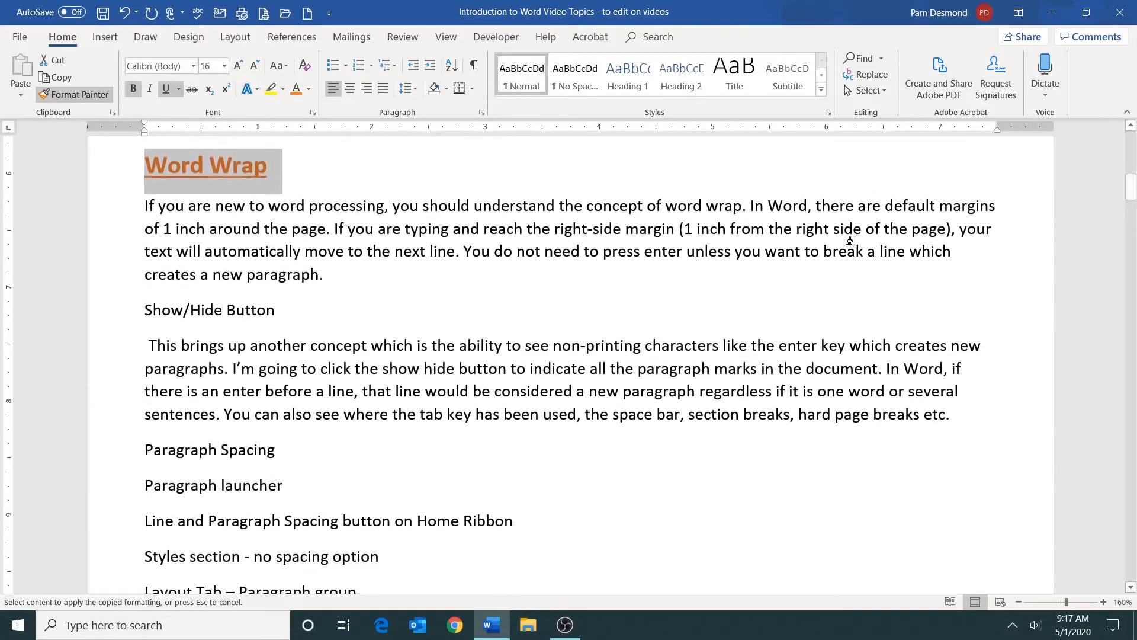
drag(140, 307, 325, 311)
drag(130, 462, 285, 469)
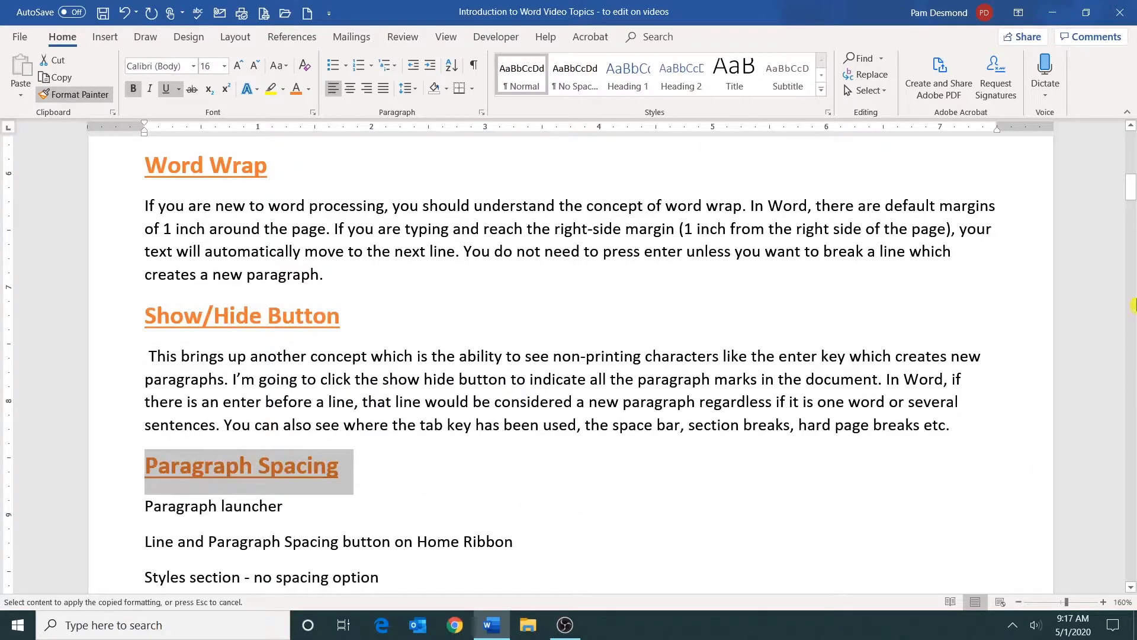
drag(1132, 198, 1132, 225)
drag(139, 392, 285, 395)
- Apply the copied heading formatting to the "Open The Document" and "Selecting Text" lines
drag(1132, 211, 1132, 241)
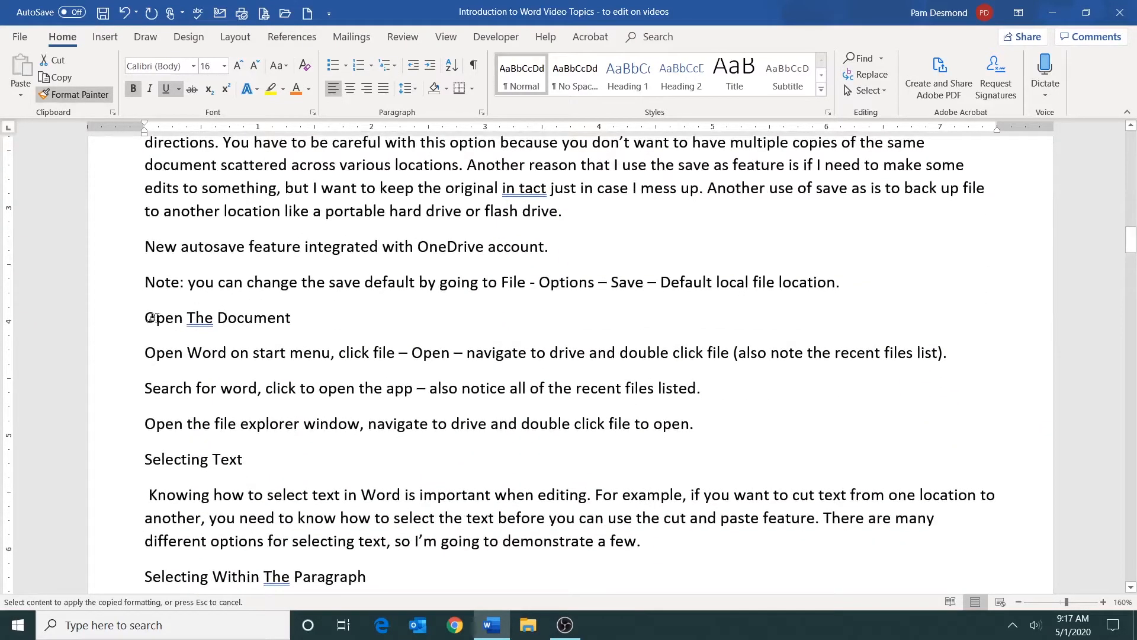
mouse_move(141, 319)
mouse_down()
mouse_move(325, 320)
mouse_move(330, 334)
mouse_up()
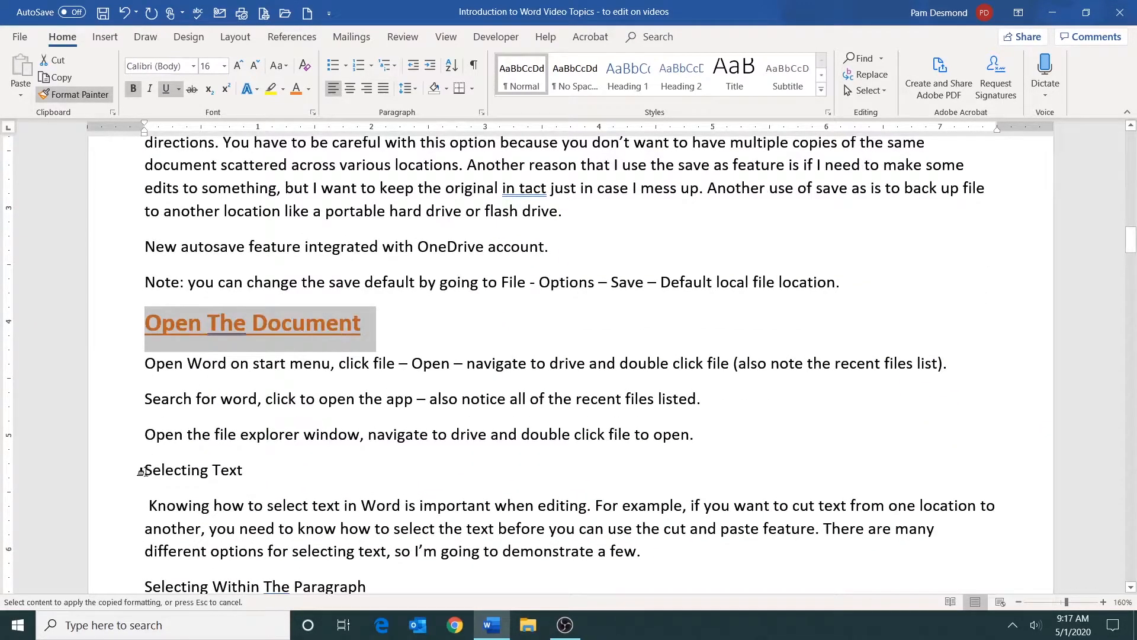
drag(141, 474, 305, 479)
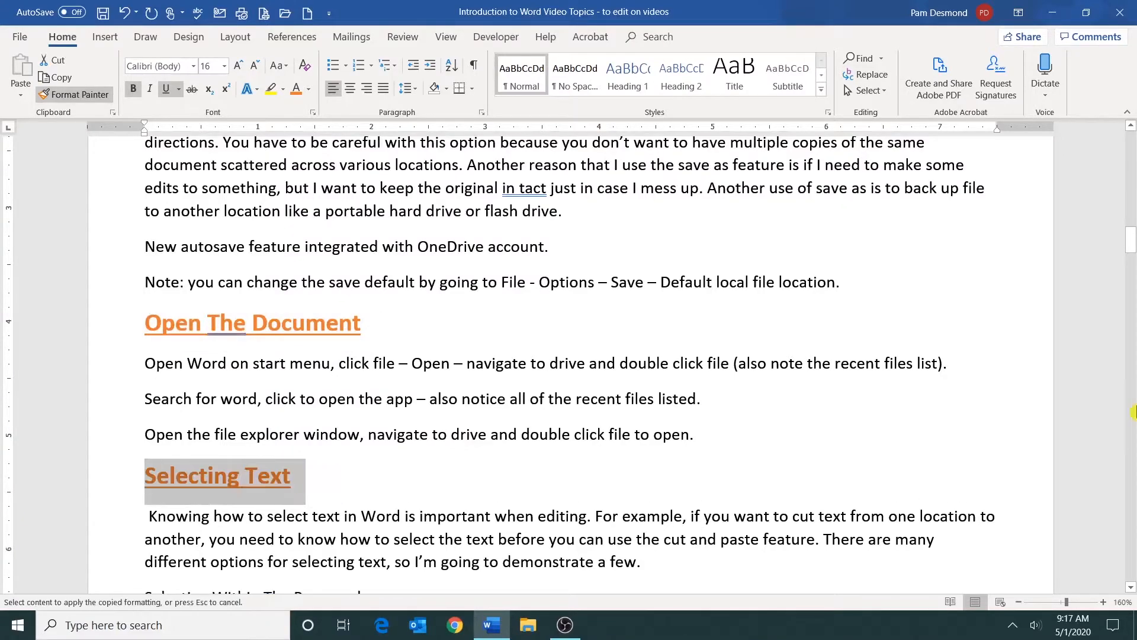
- Apply the copied formatting to "Selecting Within The Paragraph" and "Selecting From The Selection Bar", and turn Format Painter off
drag(1131, 231, 1131, 253)
drag(132, 221, 370, 220)
drag(1132, 270, 1131, 294)
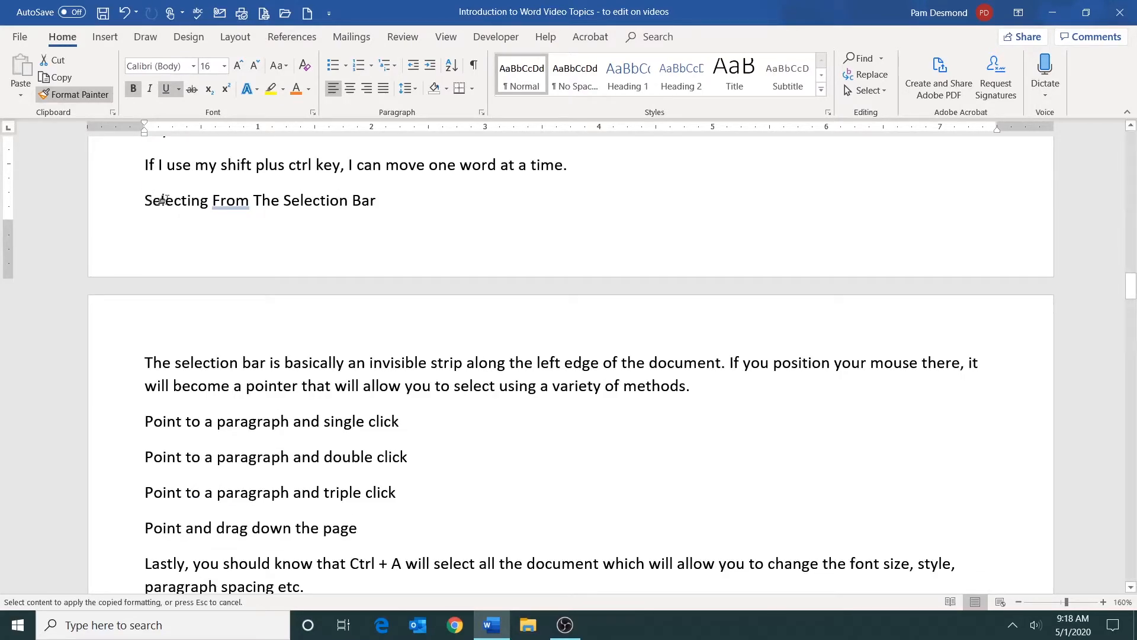
click(111, 207)
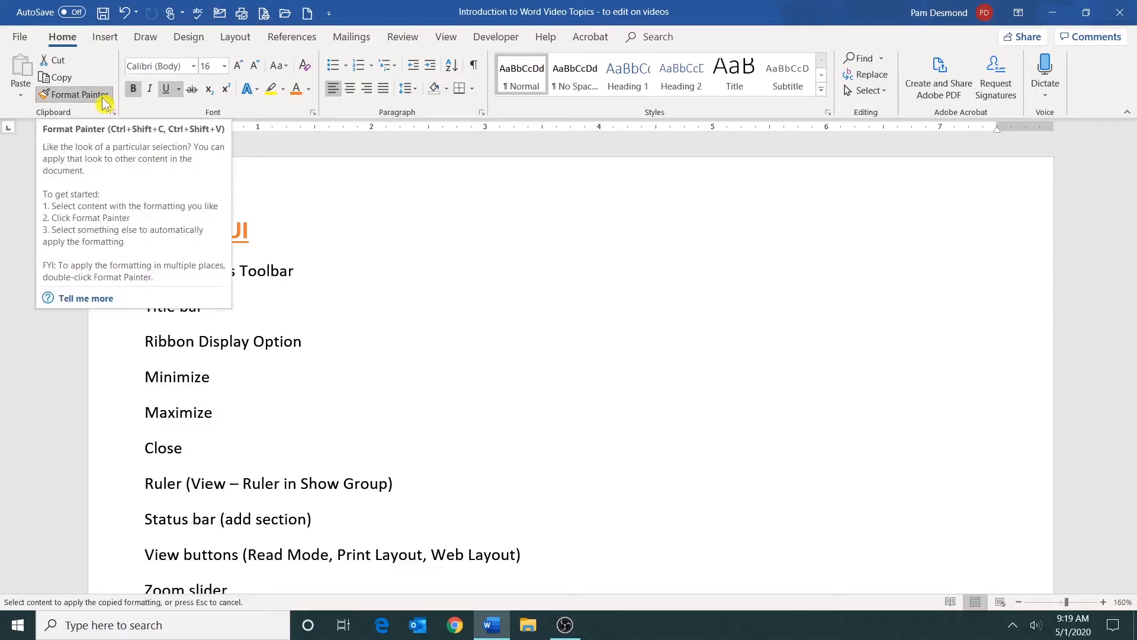
key(Escape)
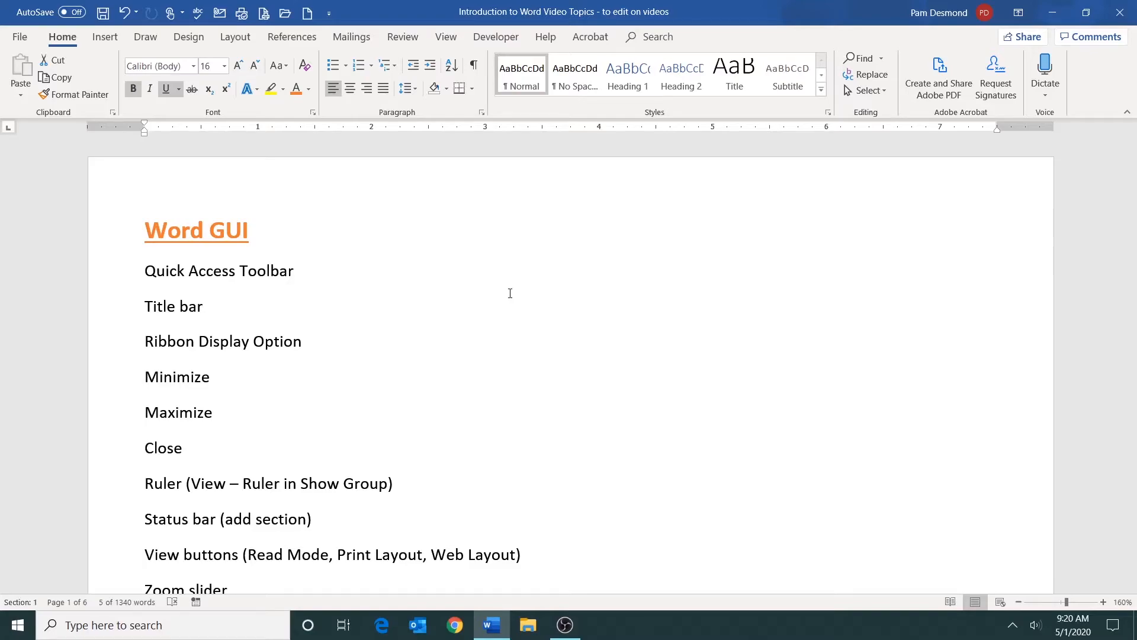
- Try painting the "Word GUI" heading formatting onto the word "Group" in the Ruler line, and undo it
click(373, 248)
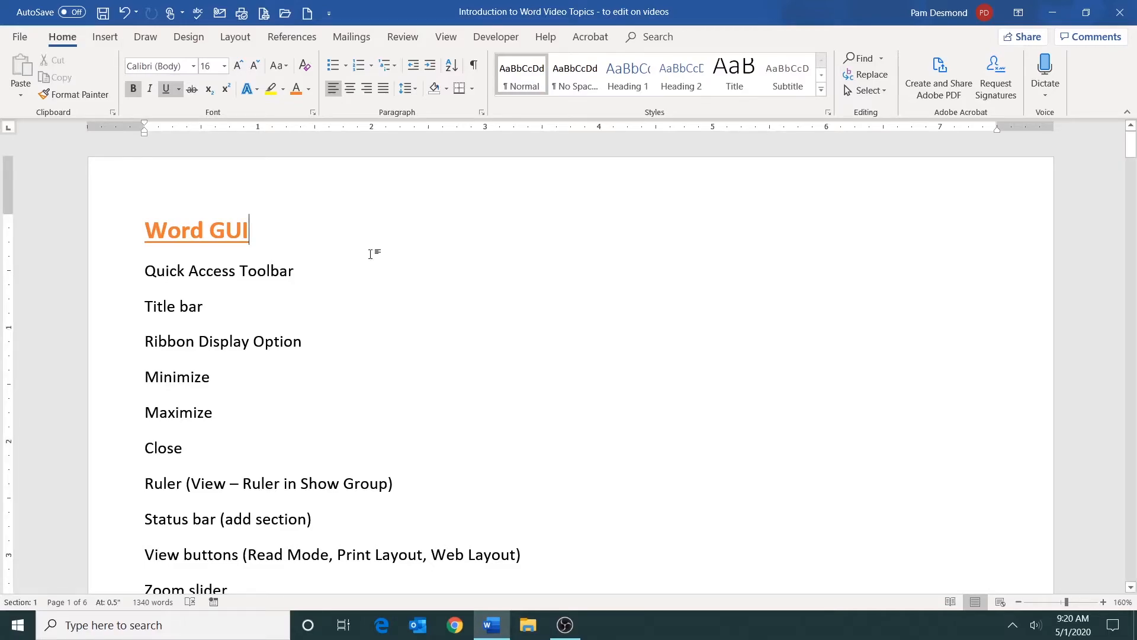
click(114, 236)
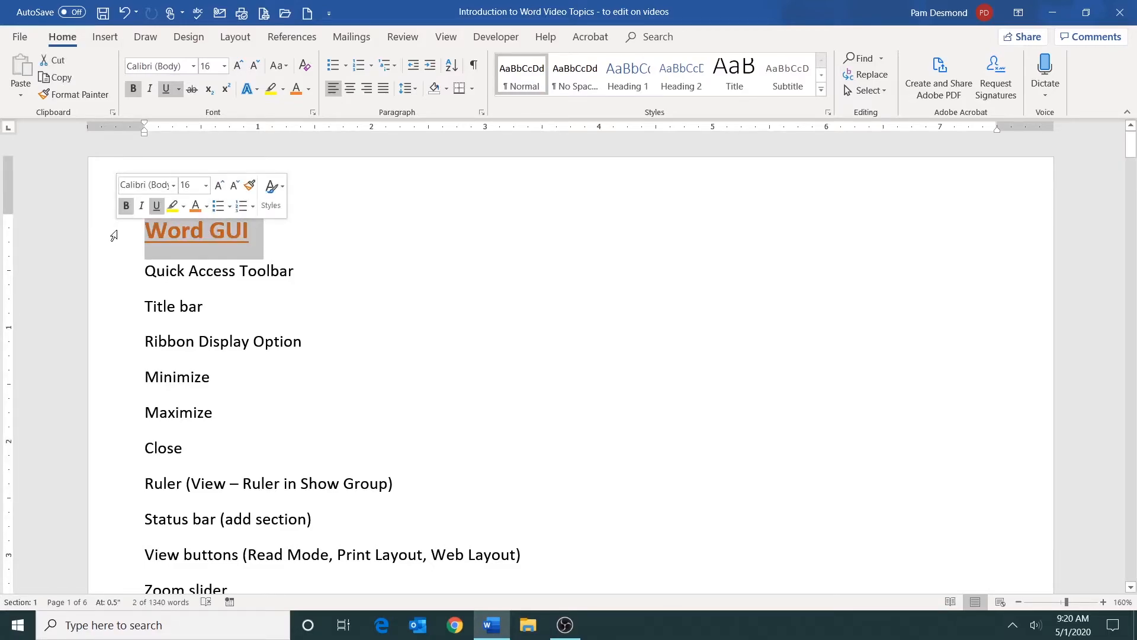
click(92, 97)
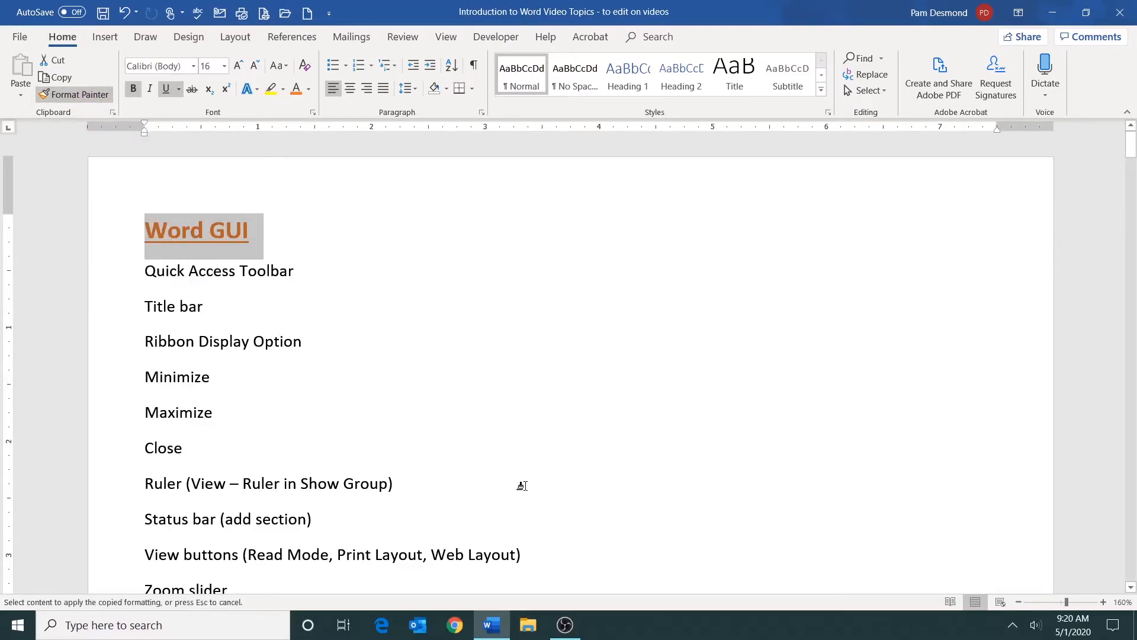
click(379, 485)
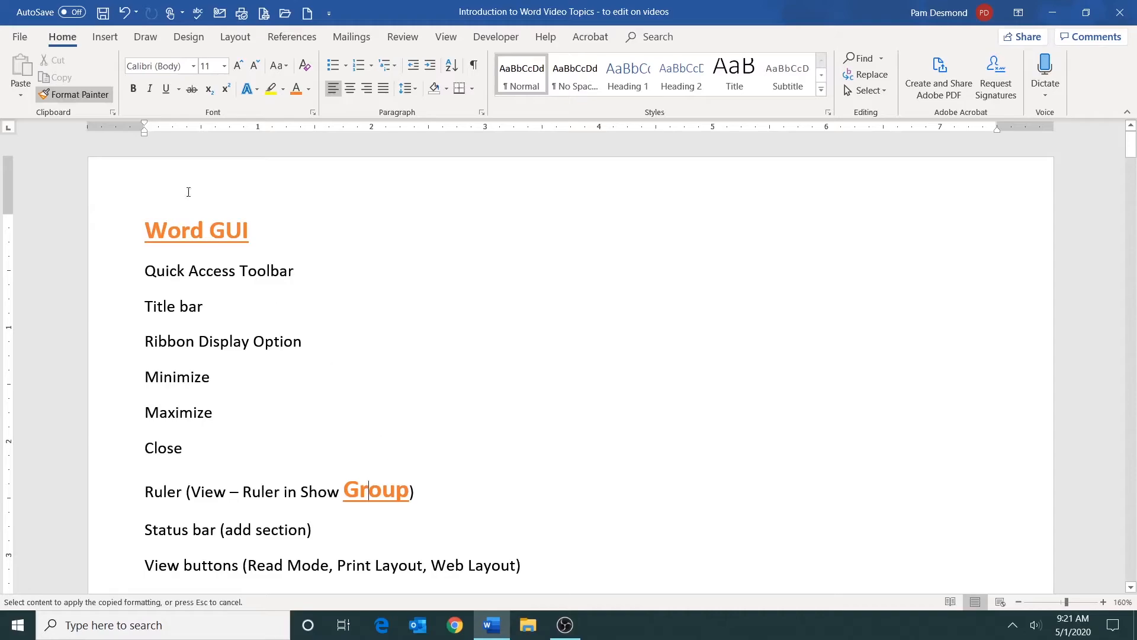
click(126, 15)
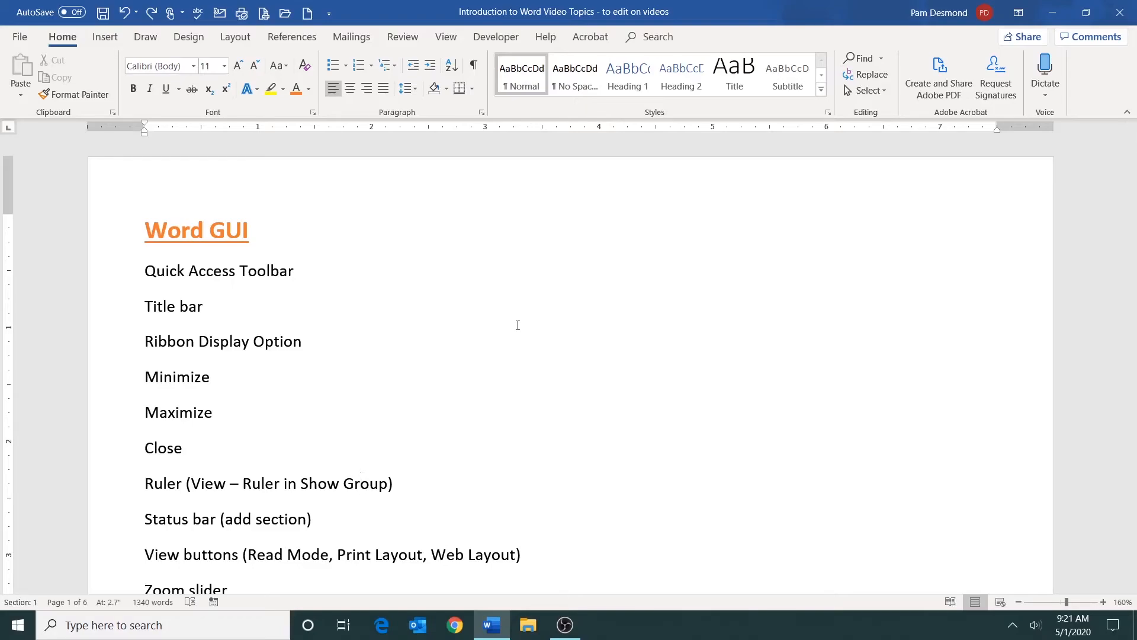
- Copy the "Word GUI" heading formatting once onto the word "Show" in the Ruler line with Format Painter
click(105, 231)
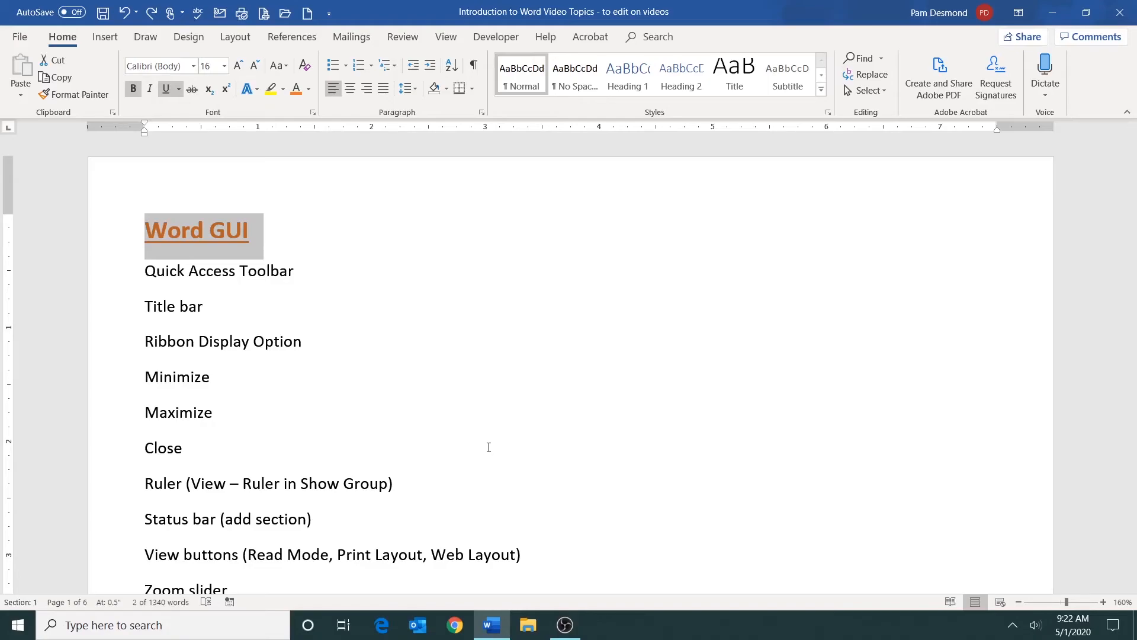
click(71, 95)
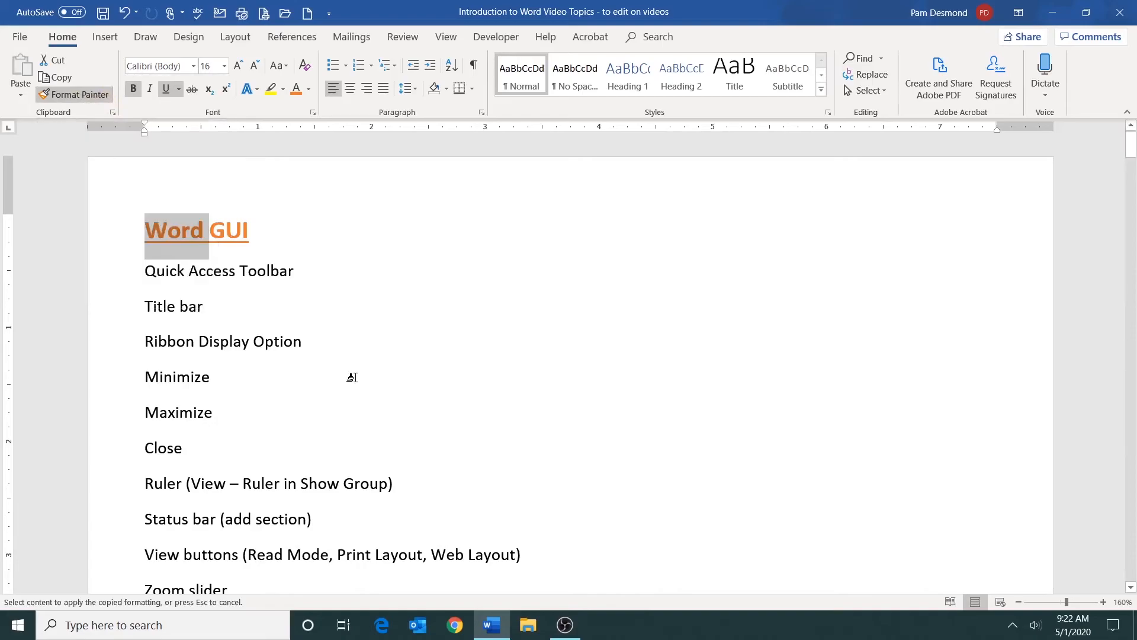
click(317, 485)
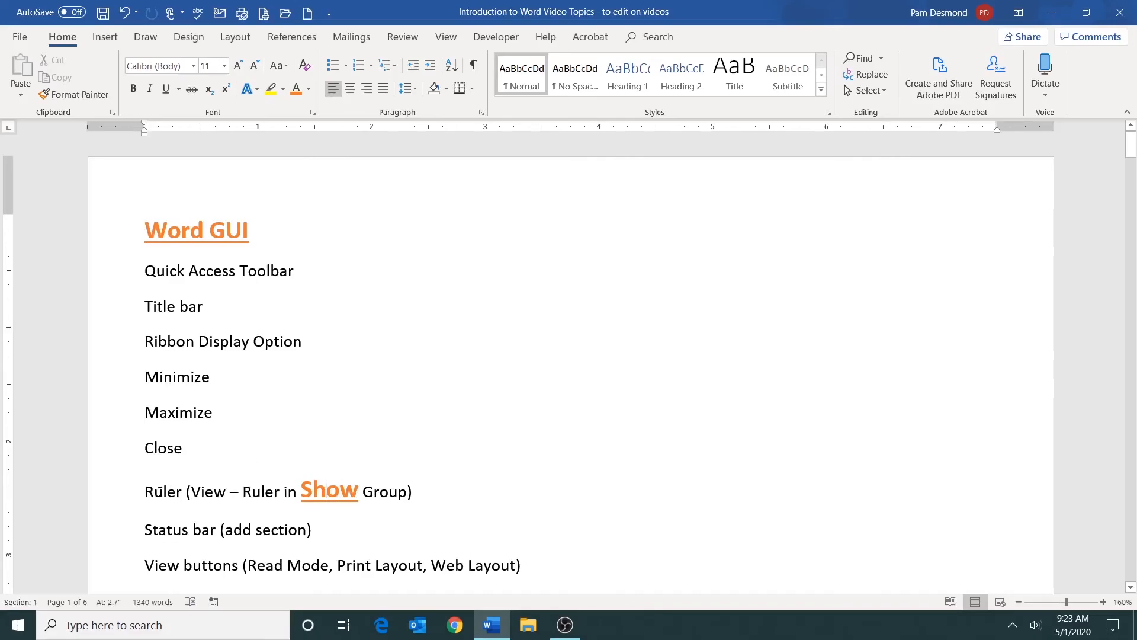
- Copy the plain formatting of the word "Ruler" onto "Show Group)" at the end of the same line
double_click(160, 491)
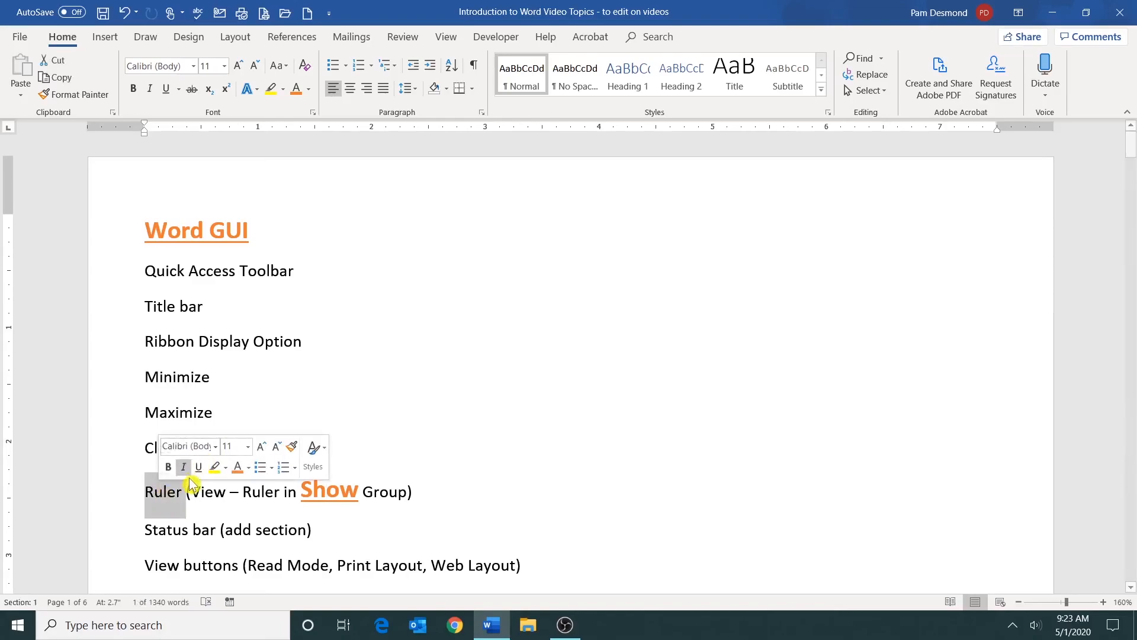
click(79, 98)
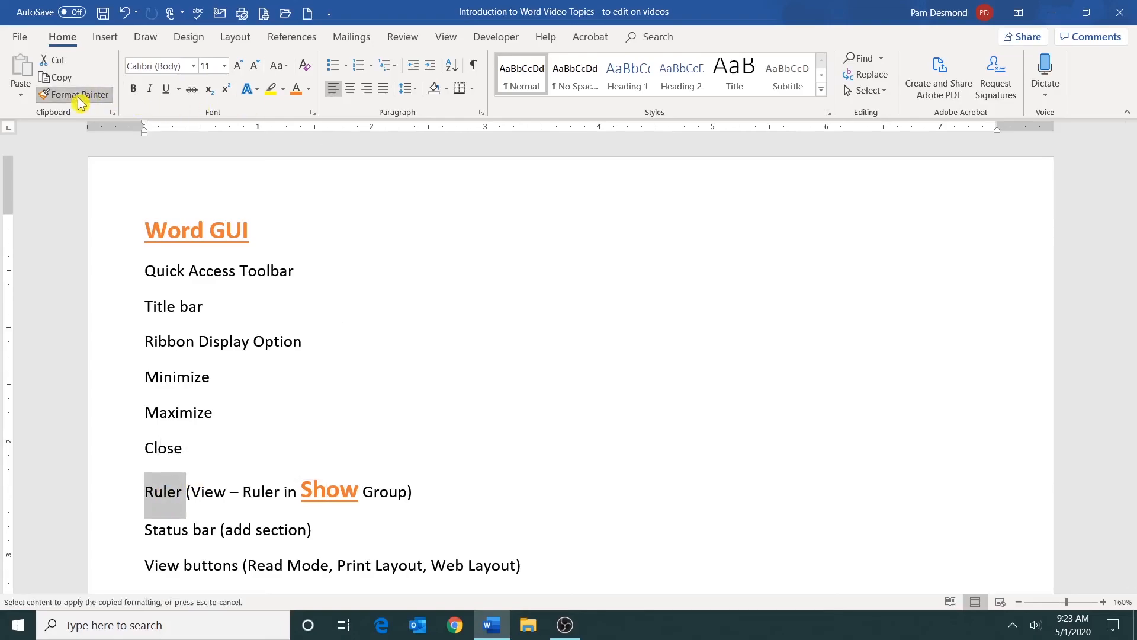
drag(294, 493, 413, 493)
click(405, 493)
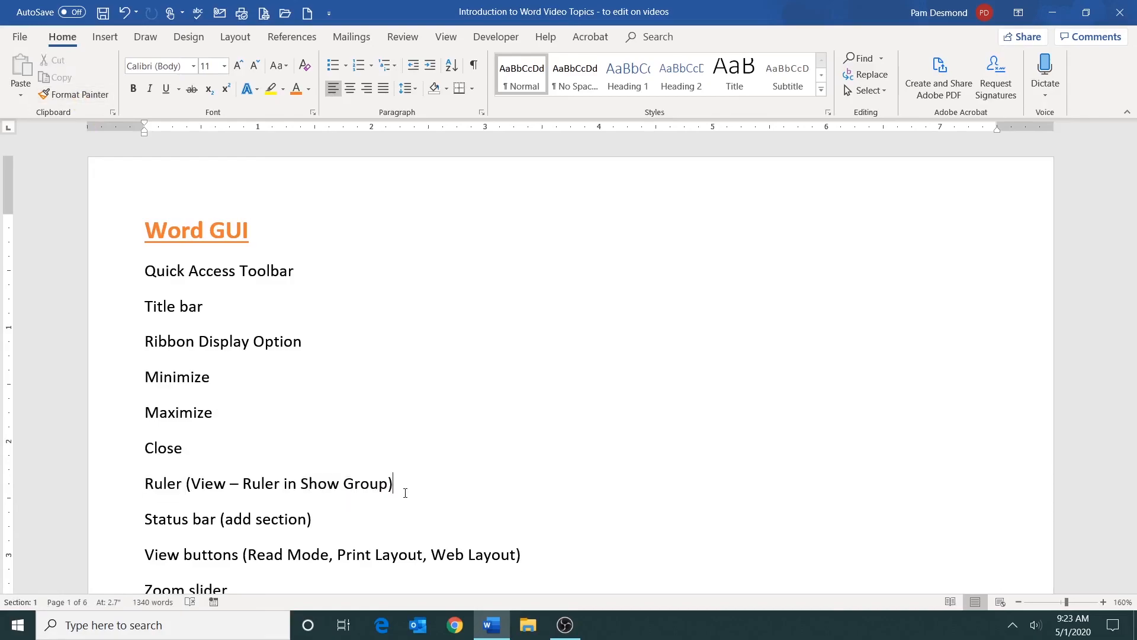